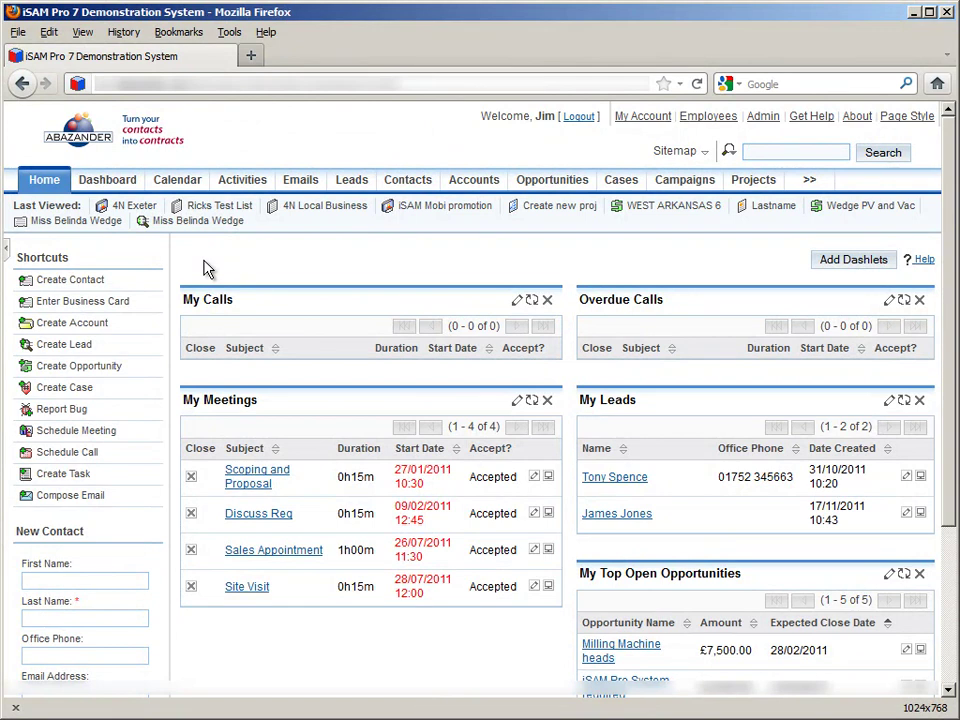
Visit Activities, return to the home dashboard, and collapse then re-dock the shortcuts sidebar
{"action": "left_click", "coordinate": [249, 183]}
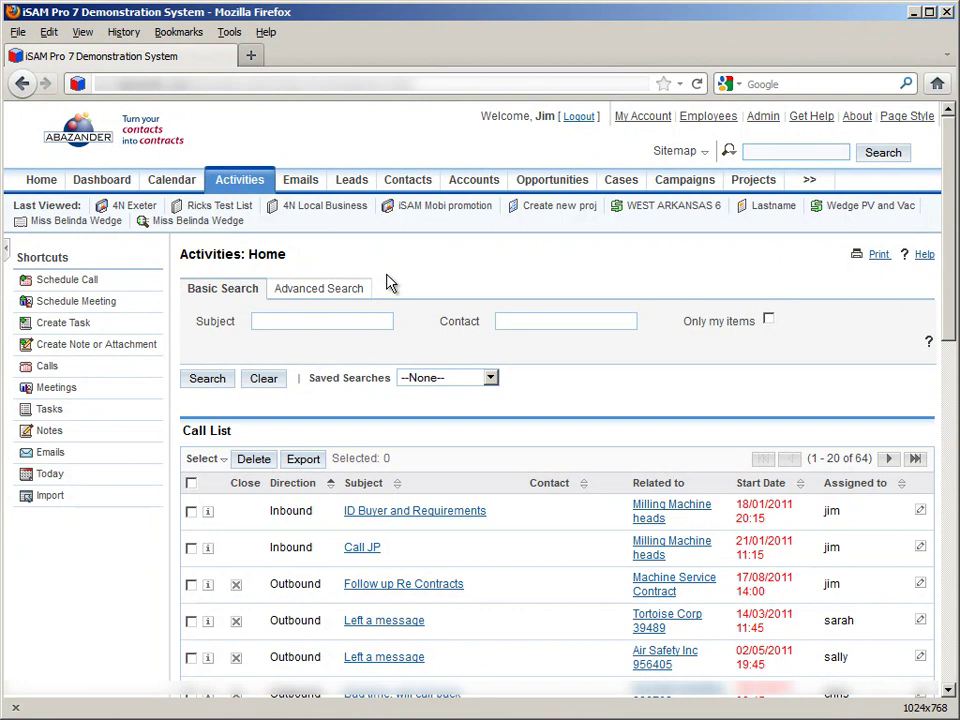
{"action": "left_click", "coordinate": [41, 180]}
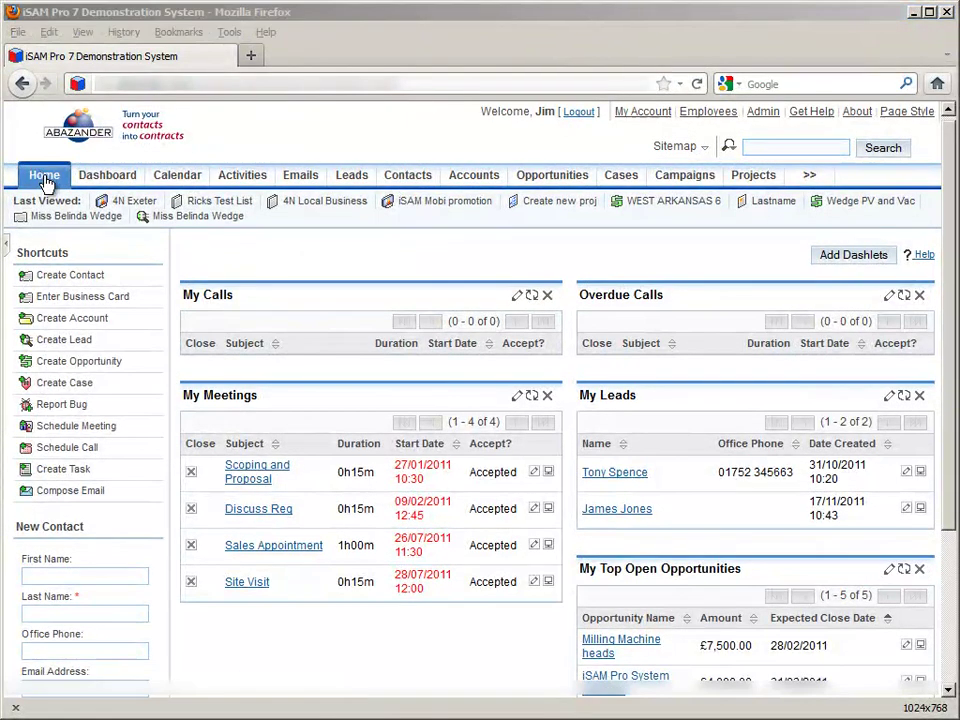
{"action": "left_click", "coordinate": [44, 180]}
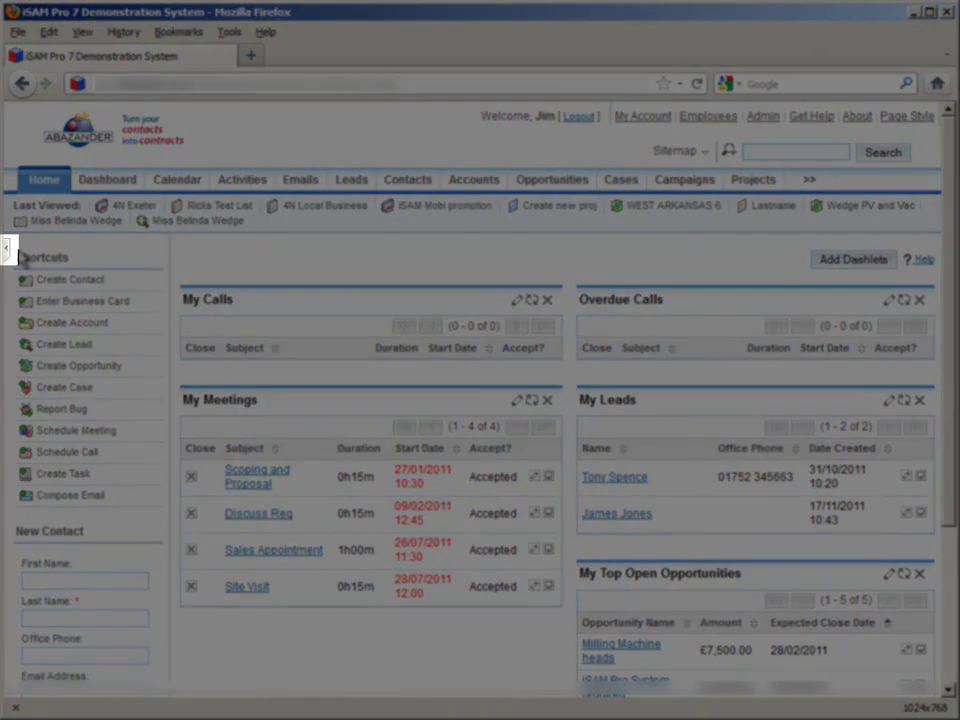
{"action": "left_click", "coordinate": [8, 250]}
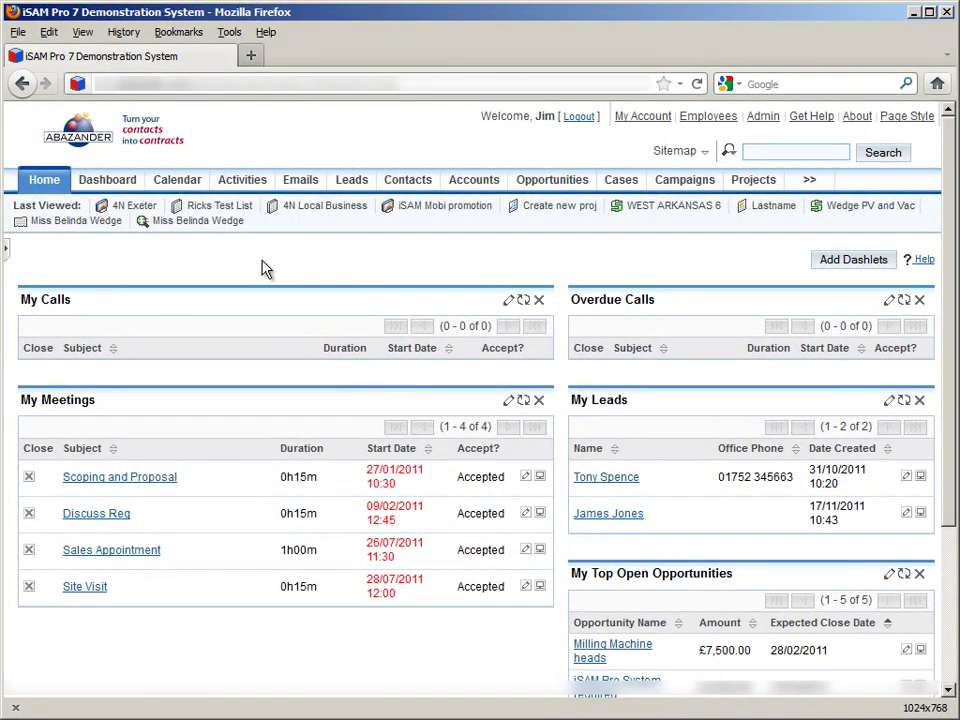
{"action": "left_click", "coordinate": [8, 251]}
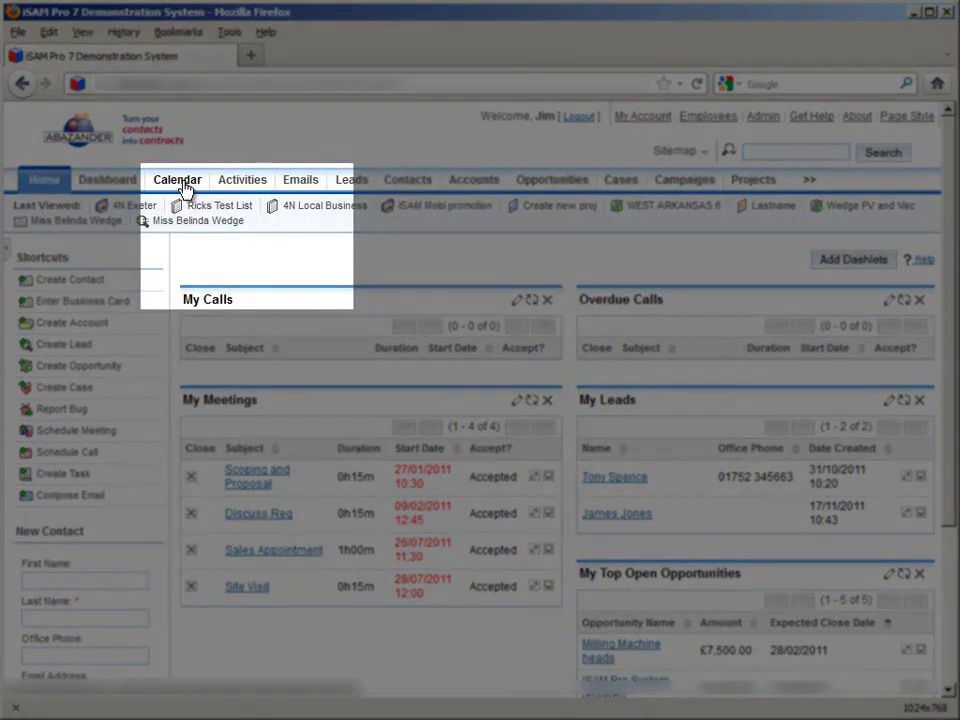
Open the Calendar in a new browser tab, view it, then return to the dashboard tab
{"action": "right_click", "coordinate": [185, 188]}
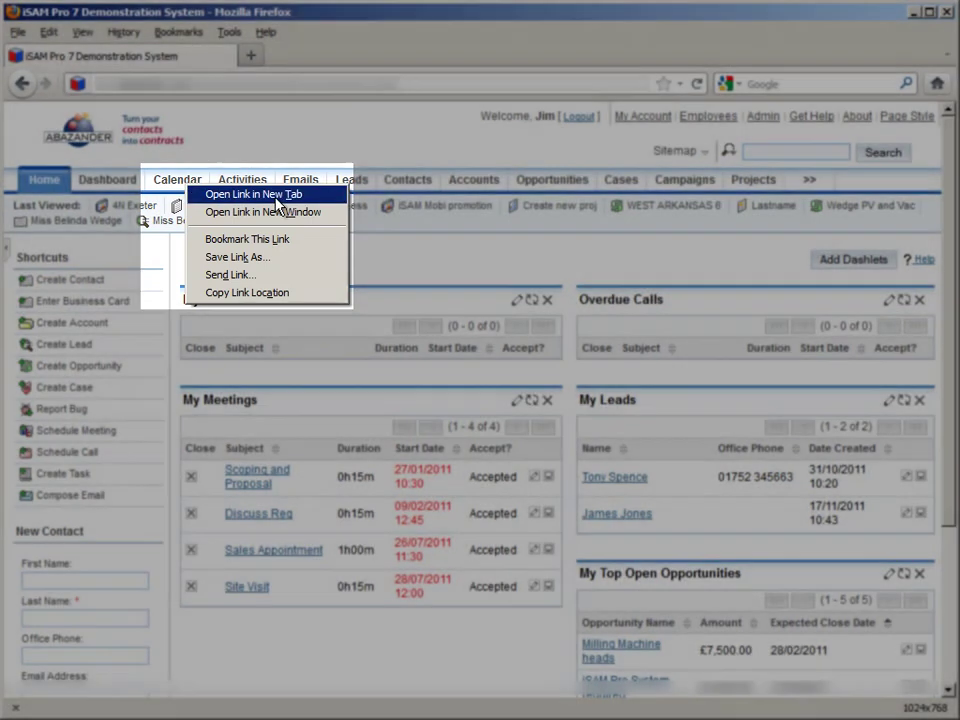
{"action": "left_click", "coordinate": [279, 204]}
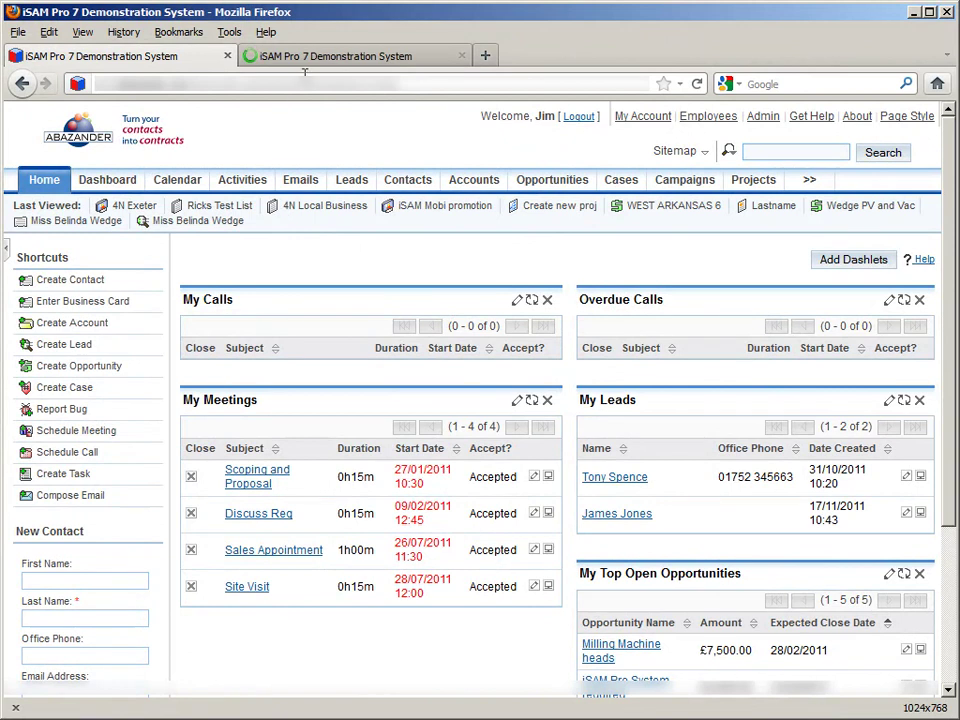
{"action": "left_click", "coordinate": [343, 57]}
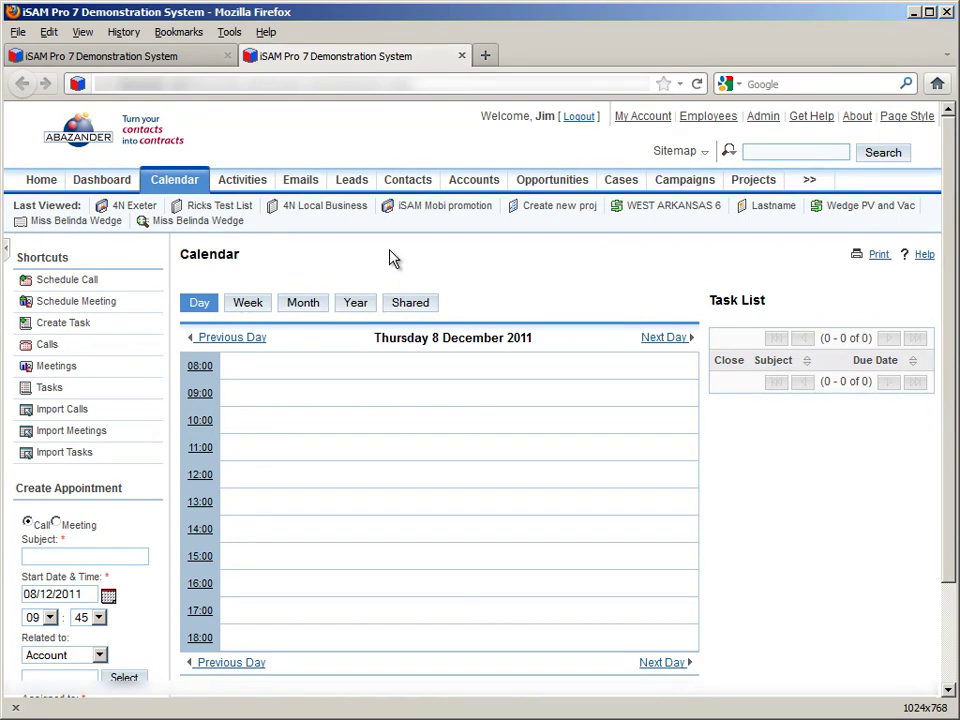
{"action": "left_click", "coordinate": [166, 60]}
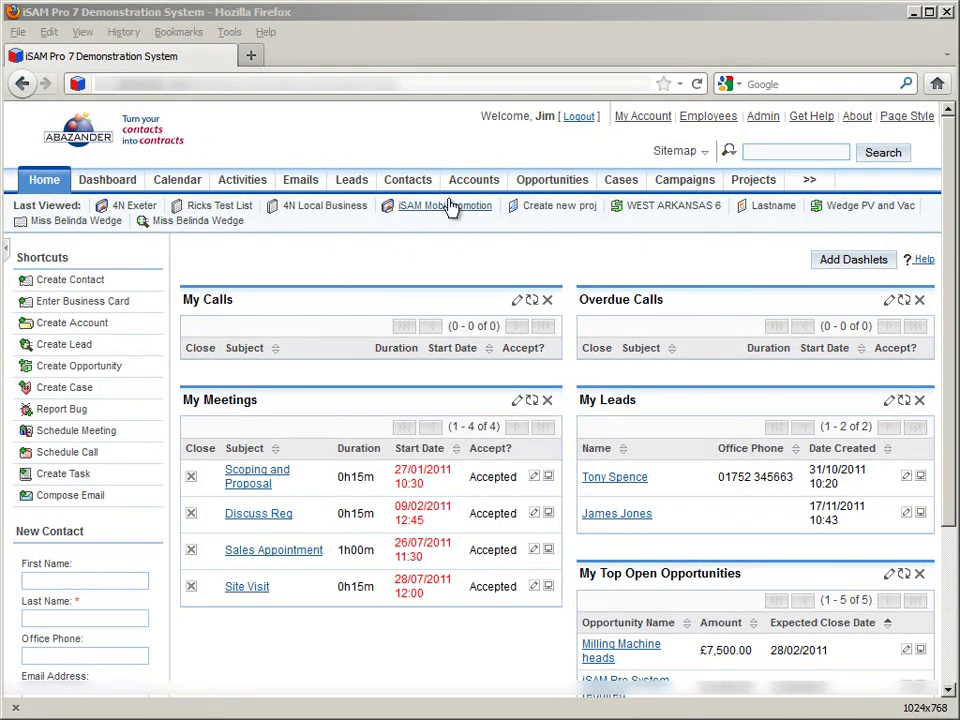
In Contacts Basic Search, search for first name 'Belinda'
{"action": "left_click", "coordinate": [408, 184]}
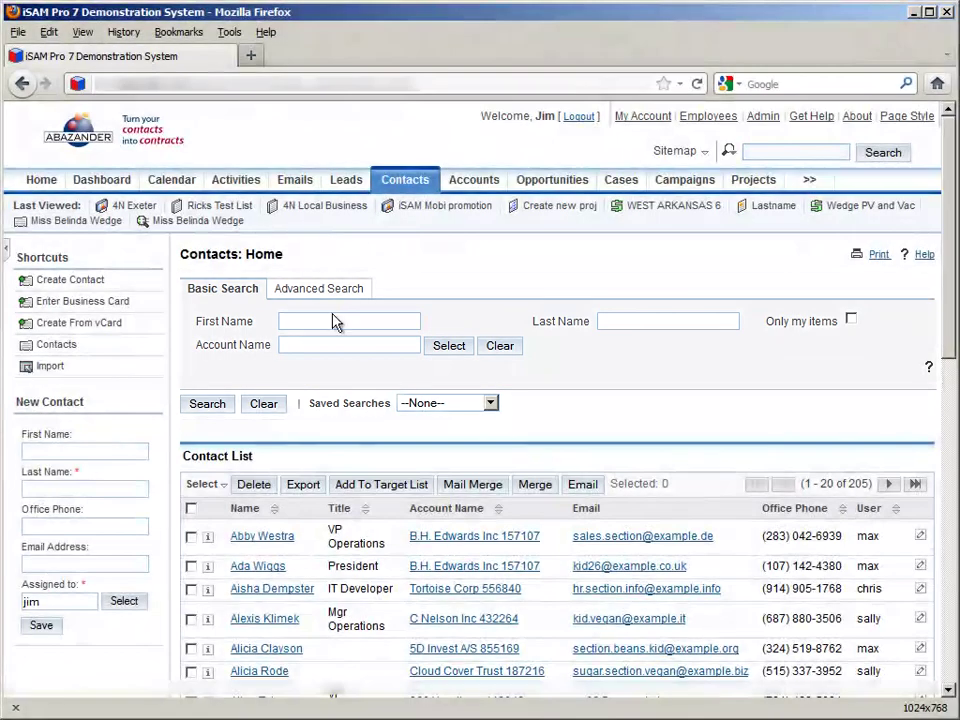
{"action": "left_click", "coordinate": [333, 321]}
{"action": "type", "text": "Belinda"}
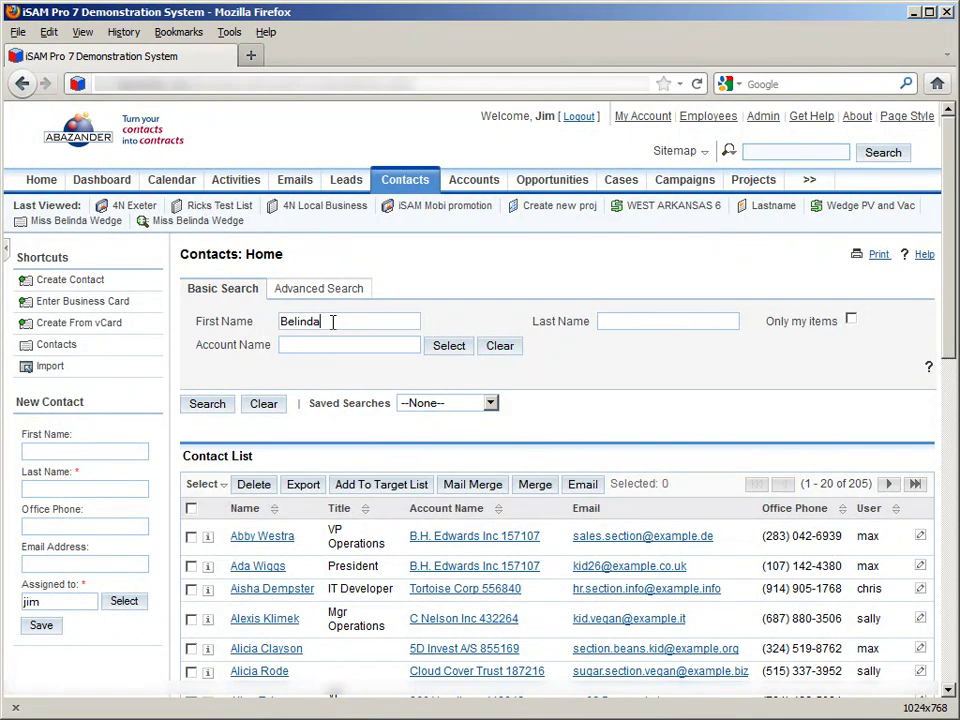
{"action": "left_click", "coordinate": [205, 410]}
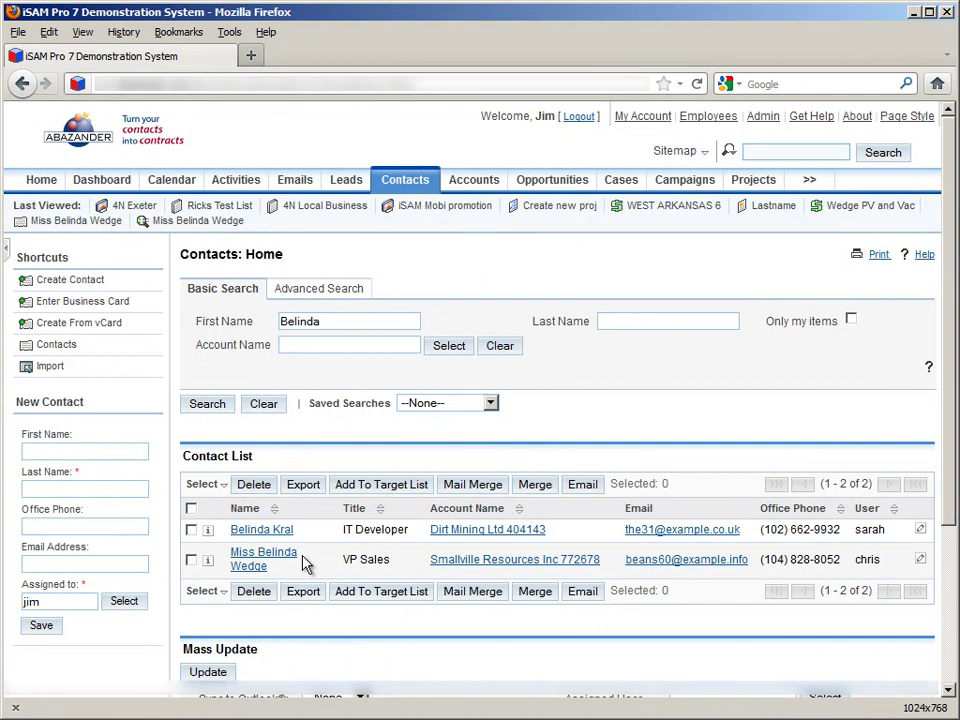
Open the first Belinda match, the IT Developer, and scroll through the record
{"action": "left_click", "coordinate": [272, 529]}
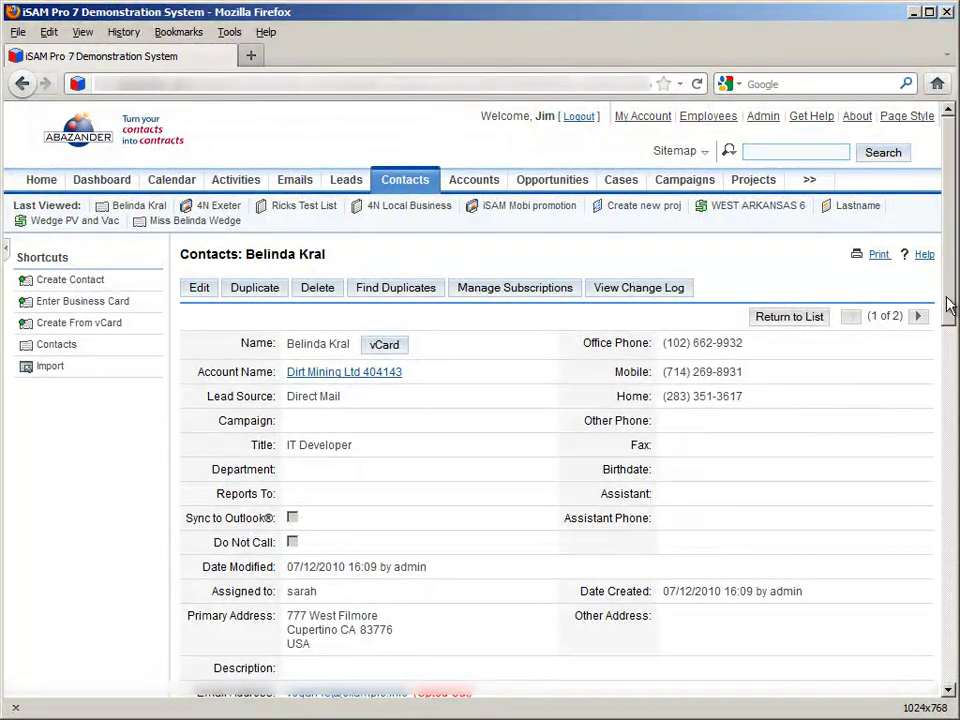
{"action": "left_click_drag", "start_coordinate": [949, 300], "coordinate": [951, 328]}
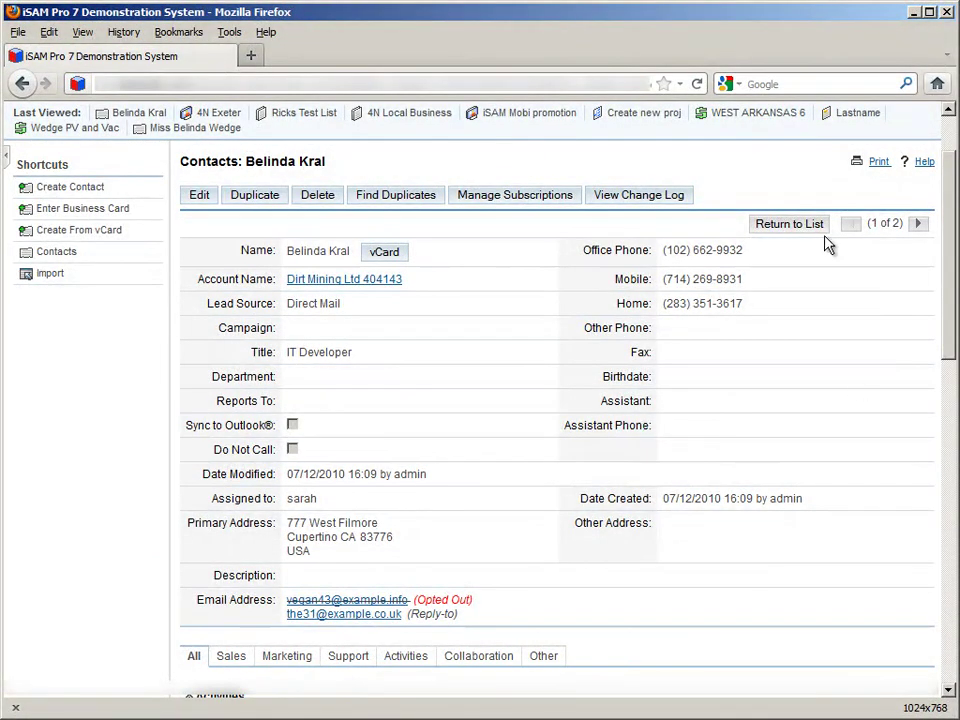
Return to the Belinda-filtered contact list and switch to Advanced Search
{"action": "left_click", "coordinate": [797, 230]}
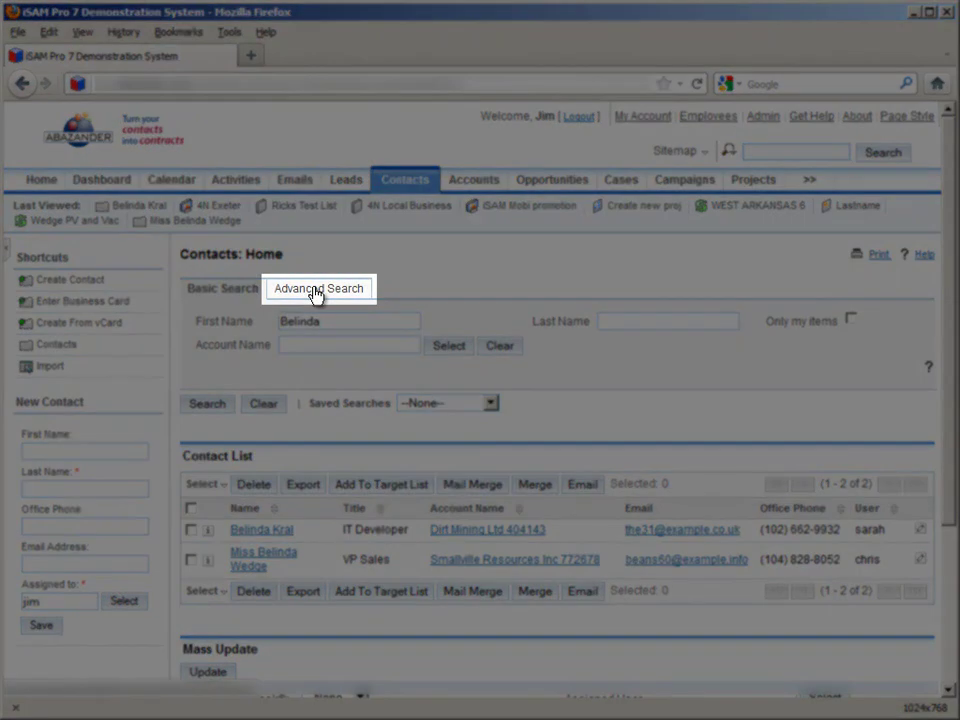
{"action": "left_click", "coordinate": [316, 292]}
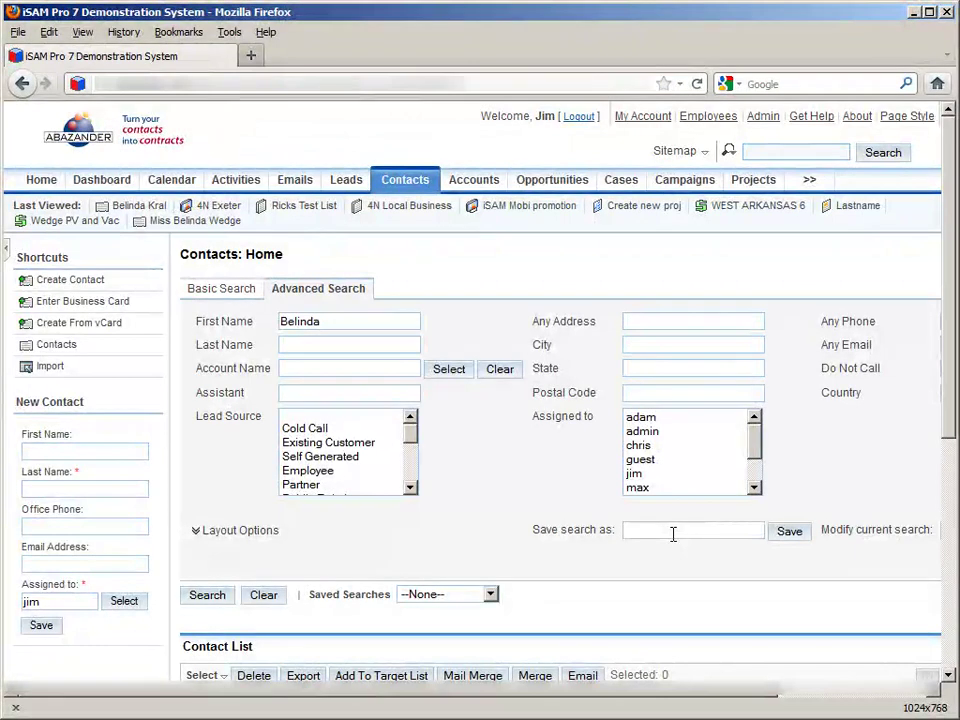
Name the Belinda advanced search 'belindasearch' and save it
{"action": "left_click", "coordinate": [673, 531]}
{"action": "type", "text": "bel"}
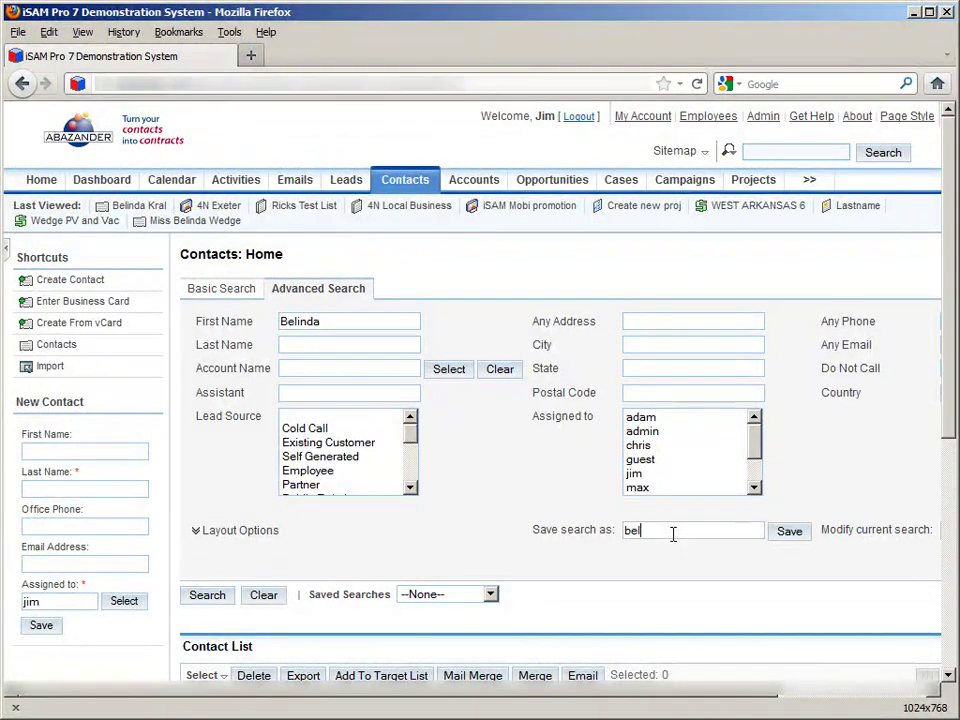
{"action": "type", "text": "indasearch"}
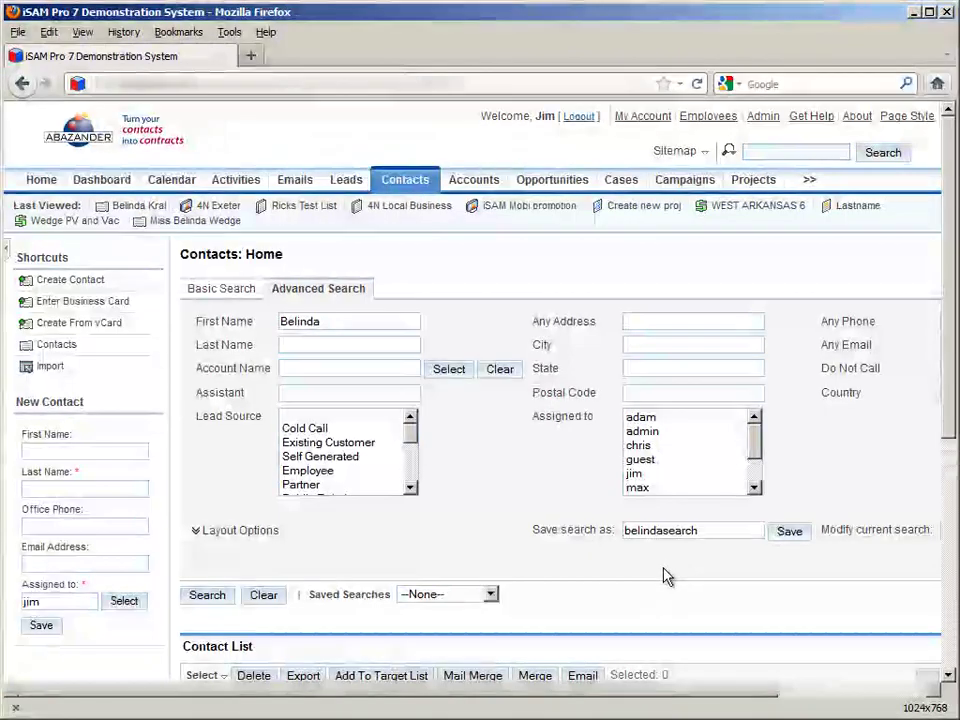
{"action": "left_click", "coordinate": [792, 535]}
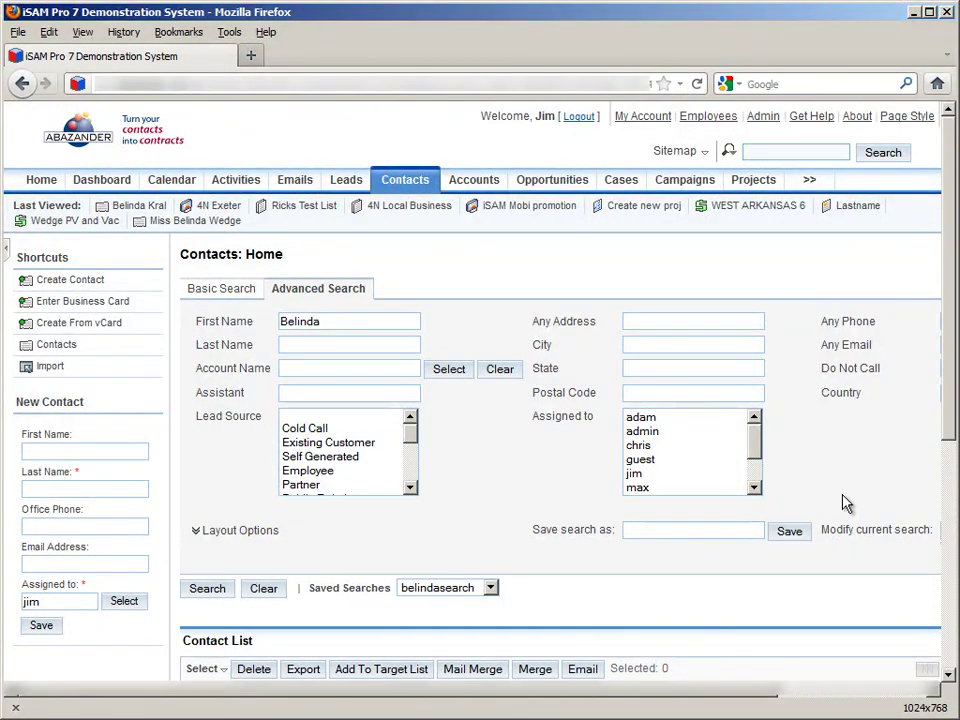
{"action": "scroll", "coordinate": [846, 504], "scroll_direction": "down", "scroll_amount": 5}
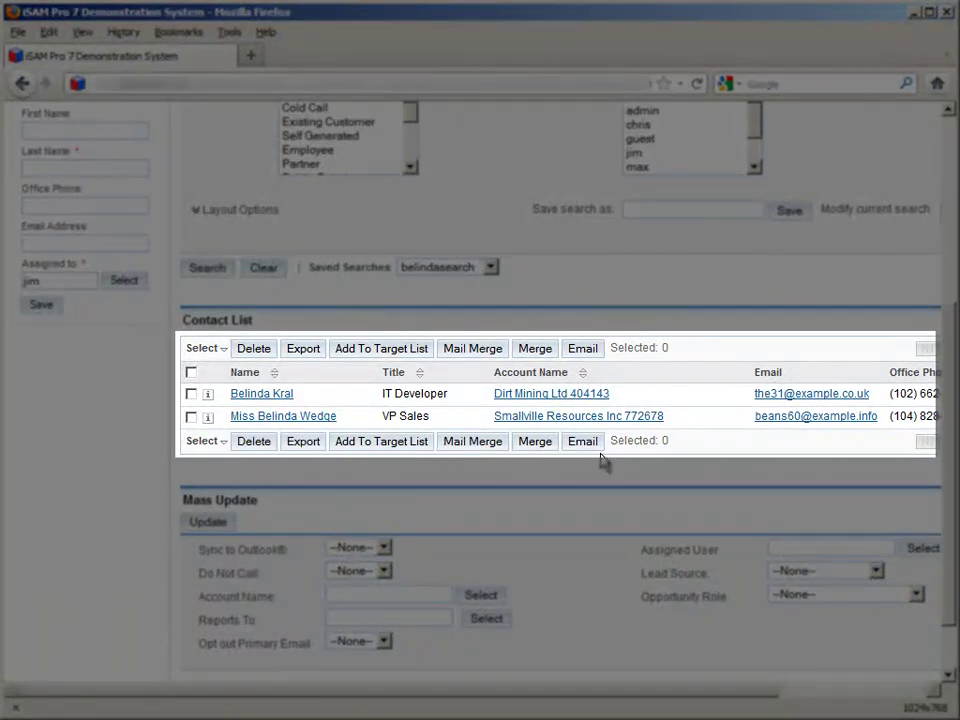
{"action": "scroll", "coordinate": [606, 461], "scroll_direction": "up", "scroll_amount": 3}
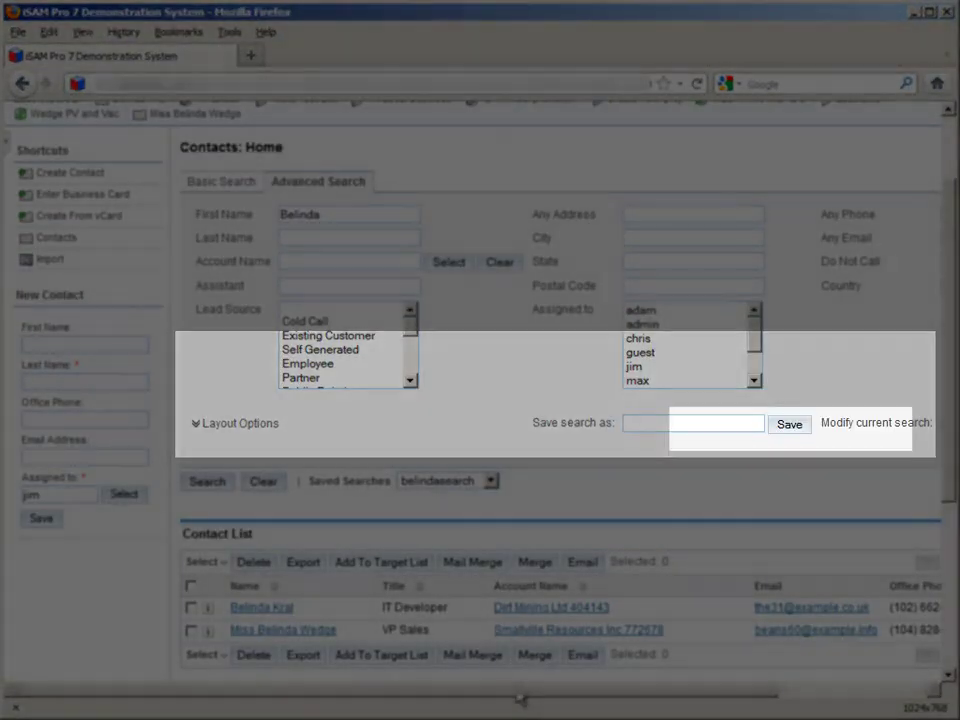
{"action": "left_click_drag", "start_coordinate": [520, 700], "coordinate": [685, 700]}
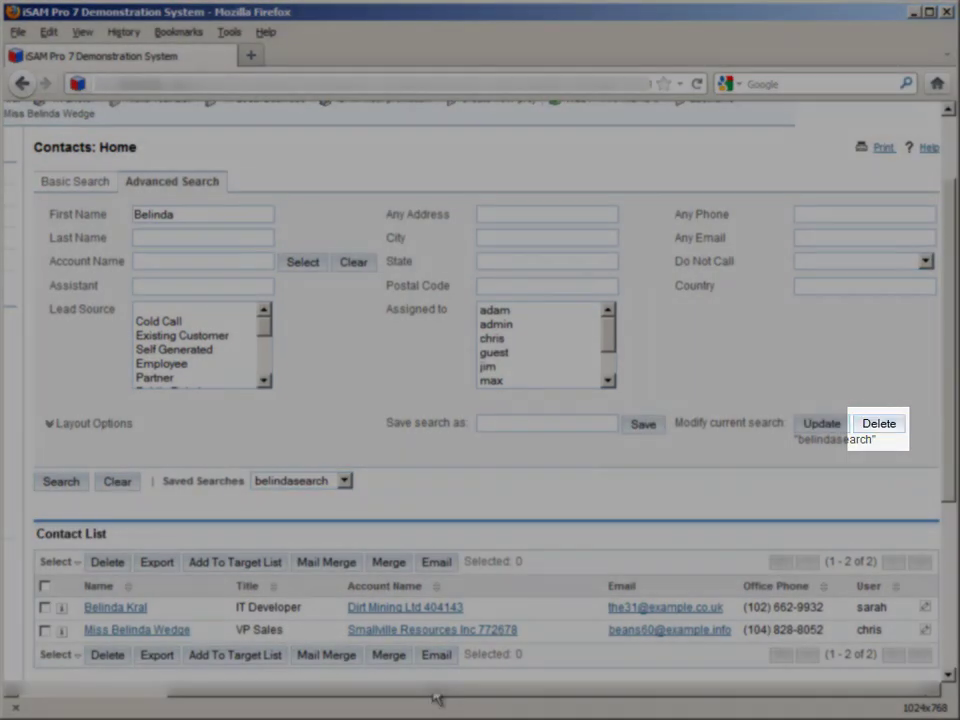
{"action": "left_click_drag", "start_coordinate": [439, 701], "coordinate": [280, 703]}
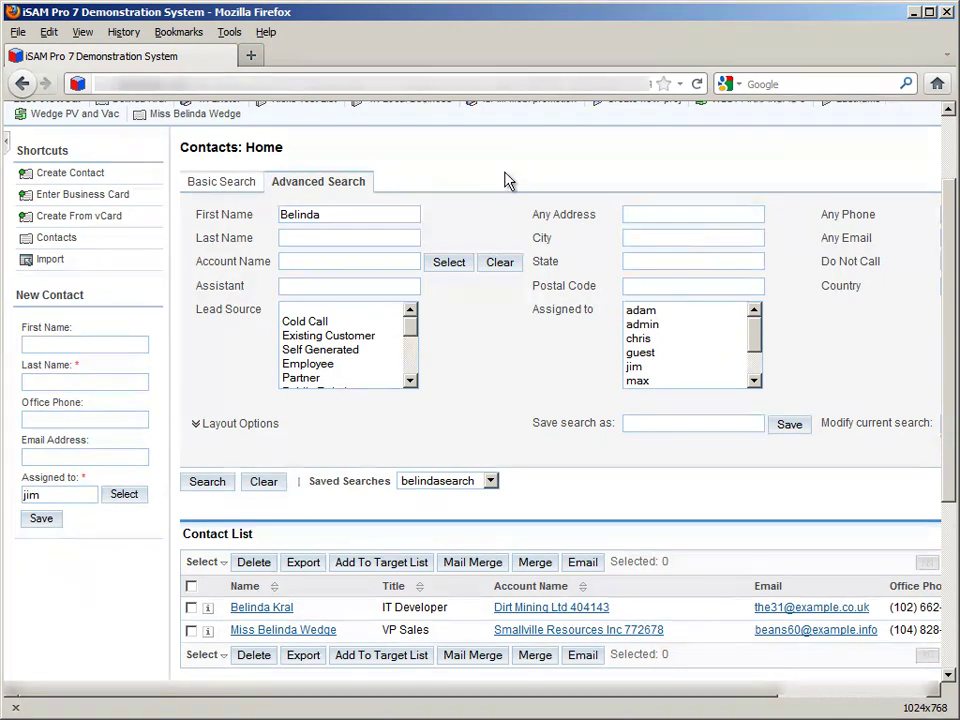
Clear Basic Search and search last name 'stra', leaving one IT Developer contact
{"action": "left_click", "coordinate": [249, 190]}
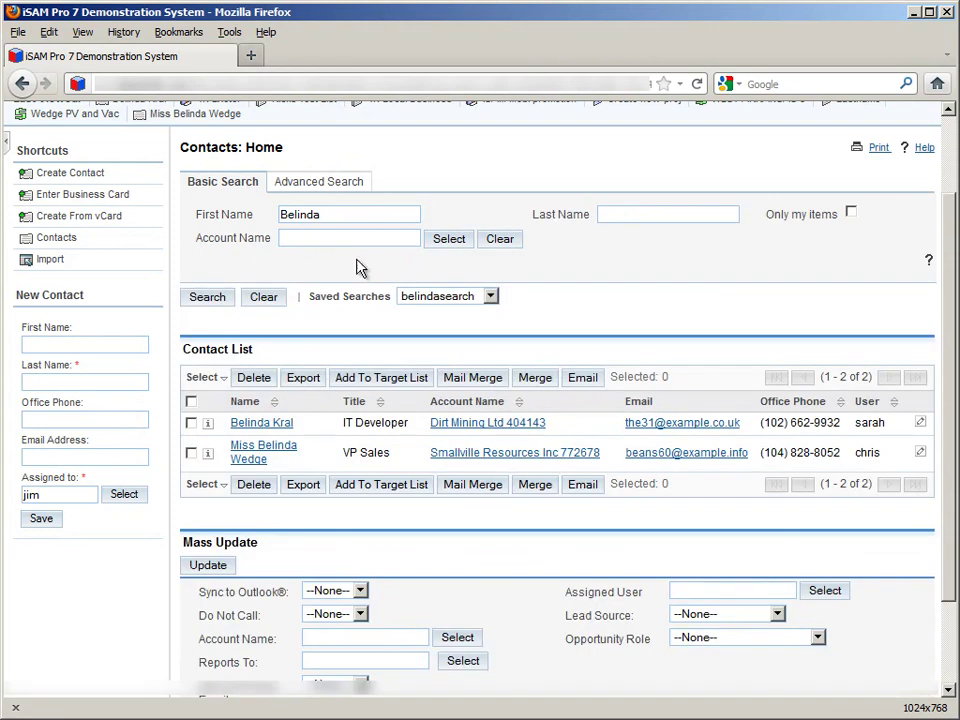
{"action": "left_click", "coordinate": [260, 298]}
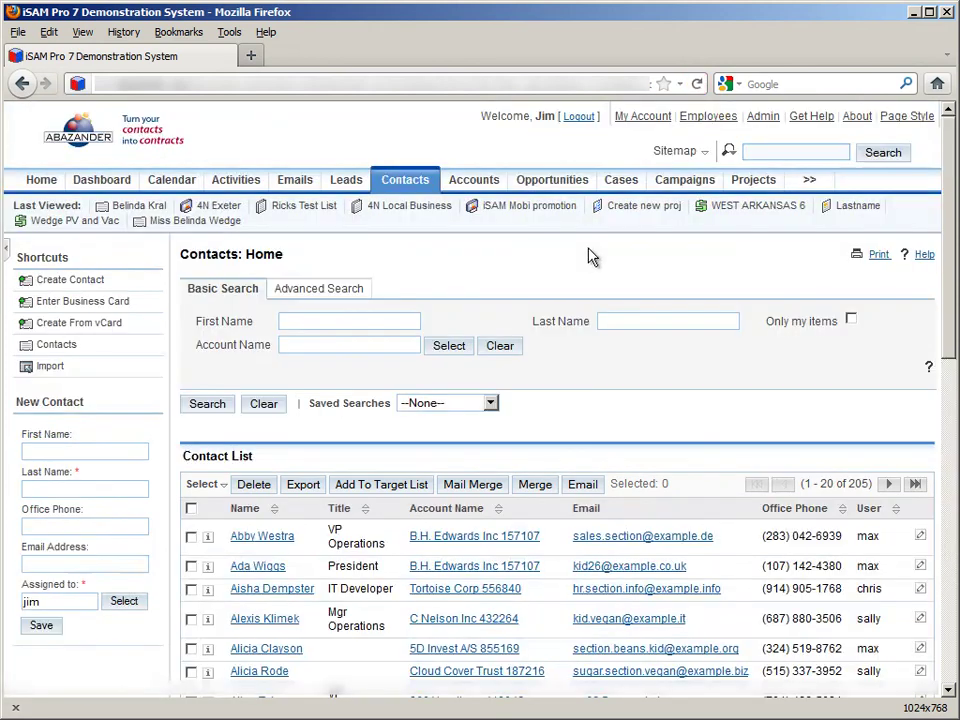
{"action": "left_click", "coordinate": [647, 321]}
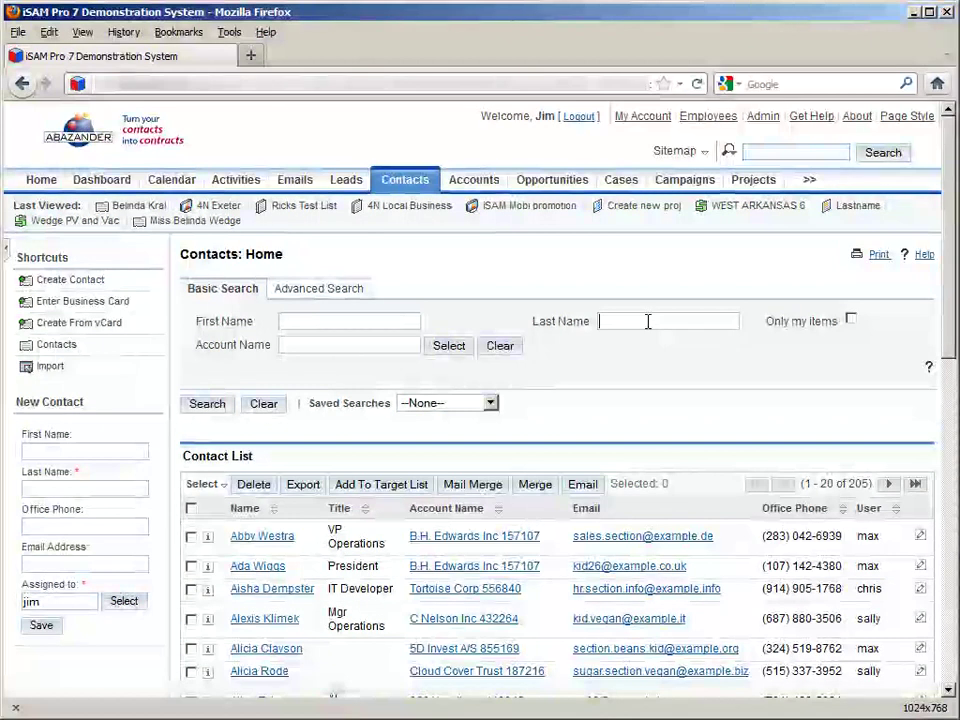
{"action": "type", "text": "stra"}
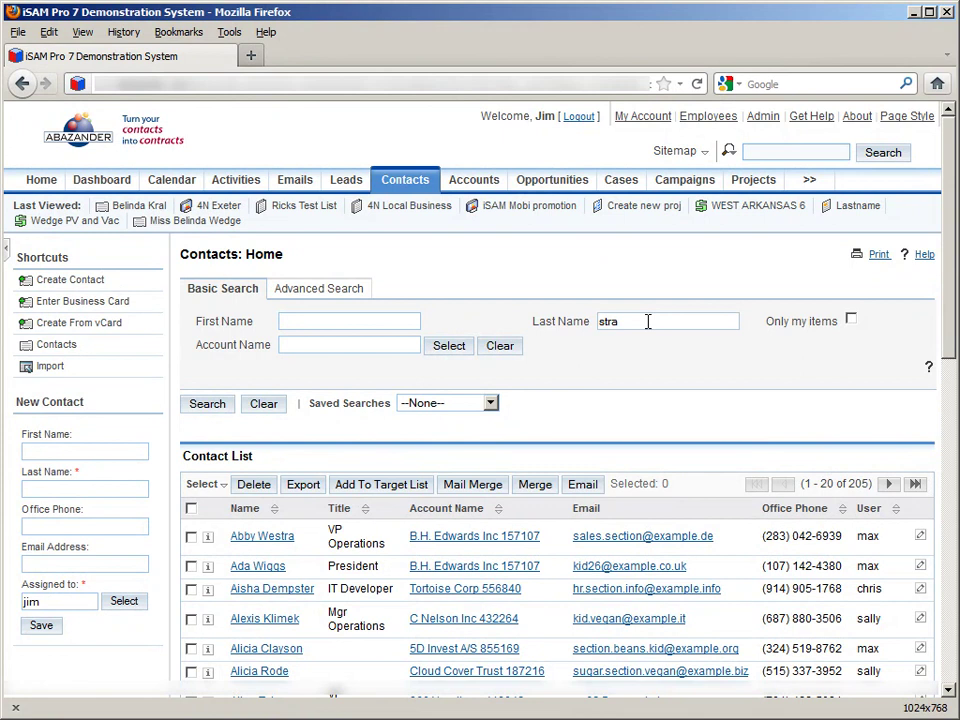
{"action": "left_click", "coordinate": [207, 403]}
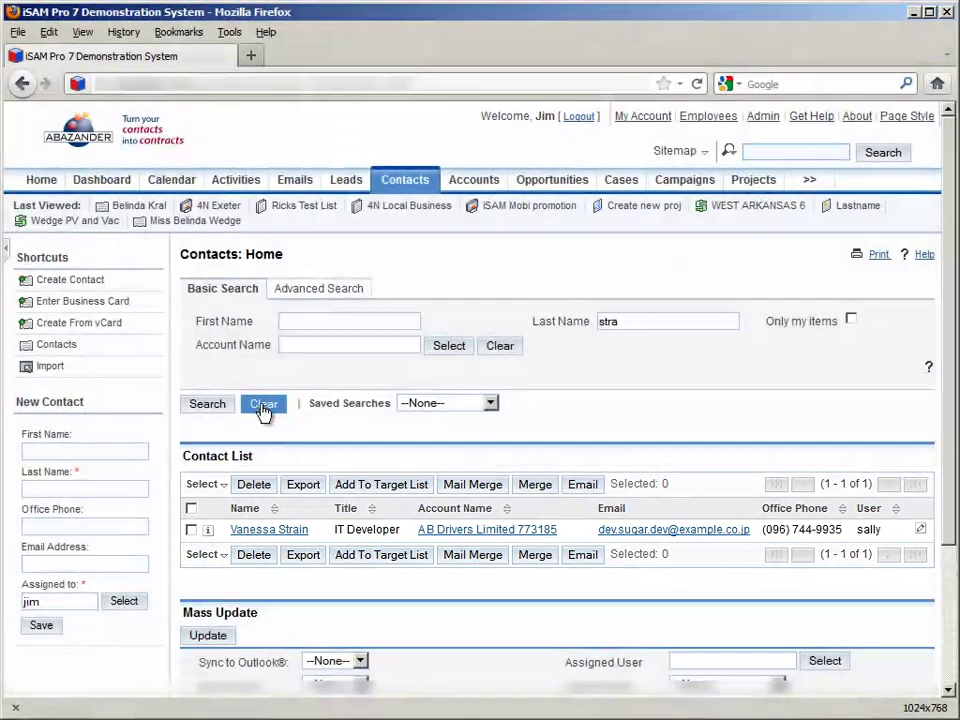
Clear the search and run a wildcard last-name search for '%stra'
{"action": "left_click", "coordinate": [263, 406]}
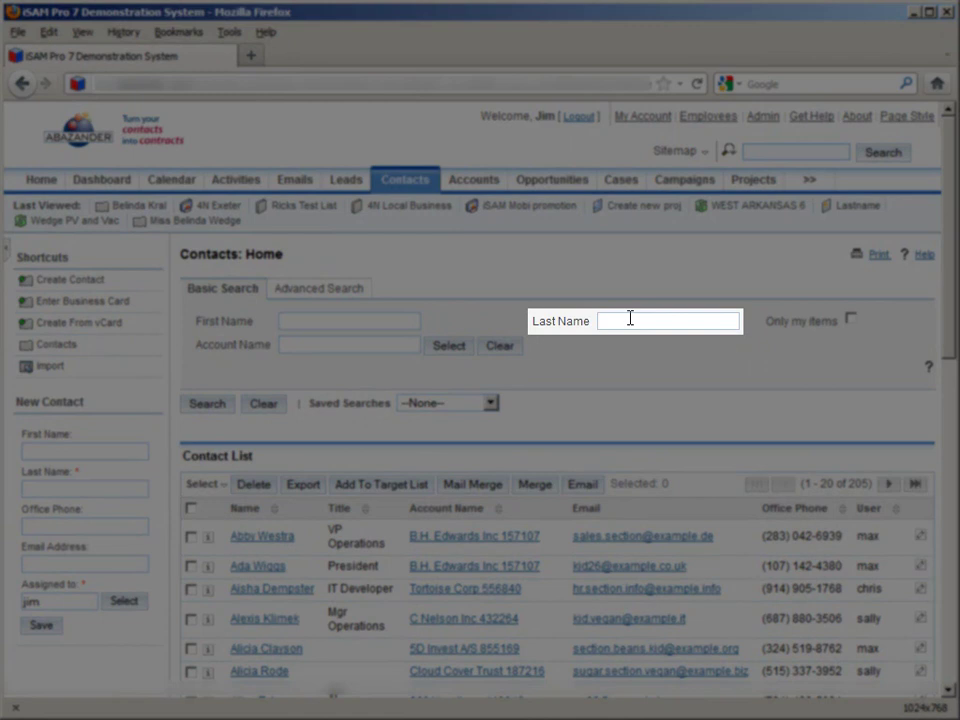
{"action": "type", "text": "%stra"}
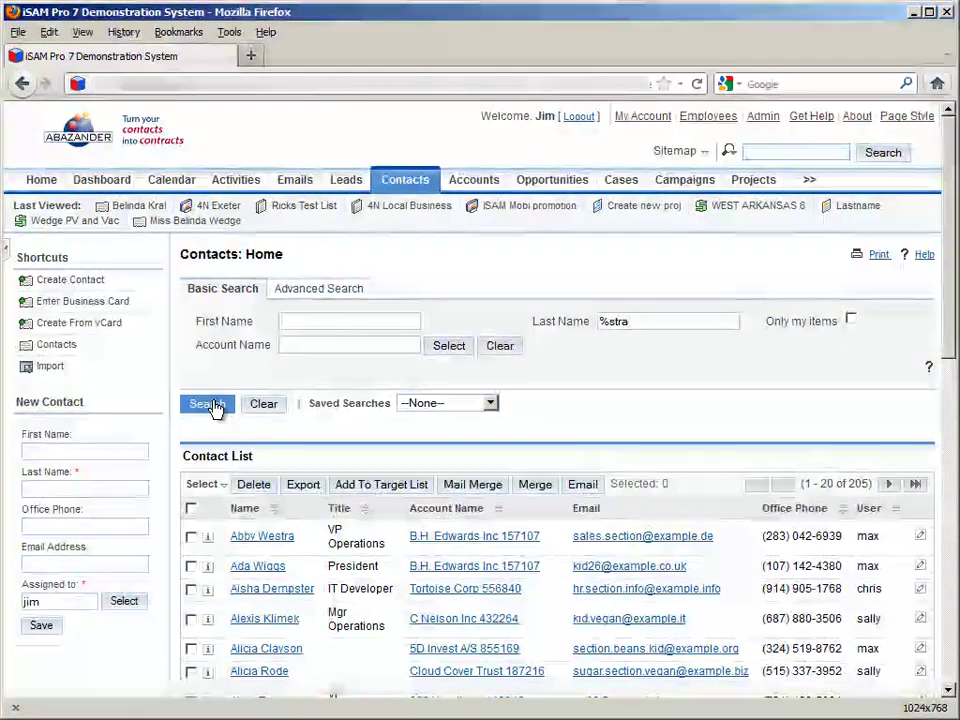
{"action": "left_click", "coordinate": [207, 402]}
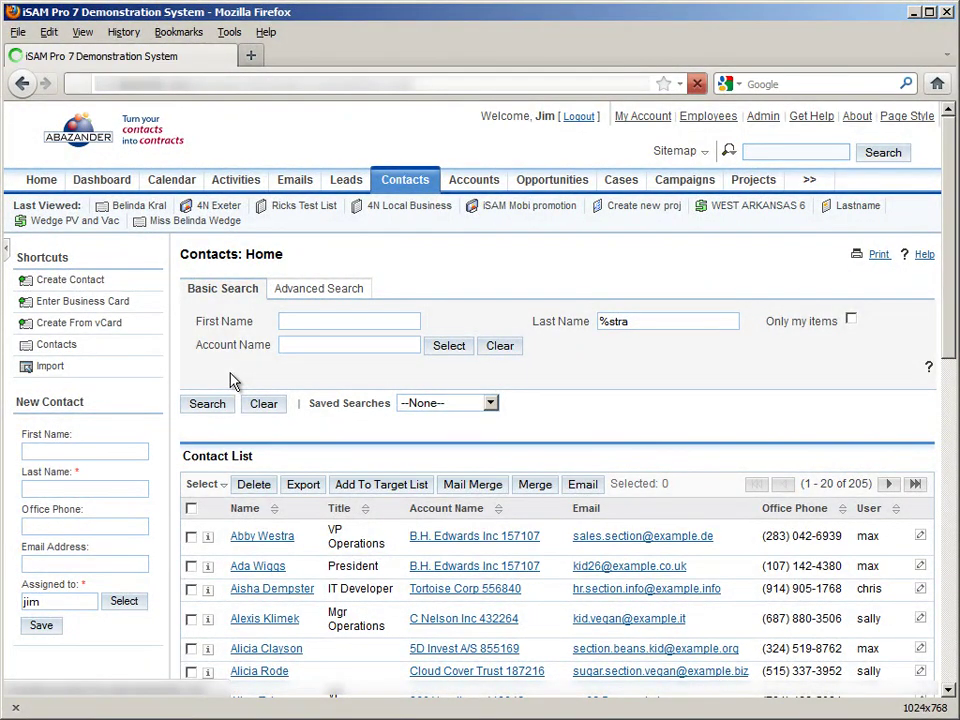